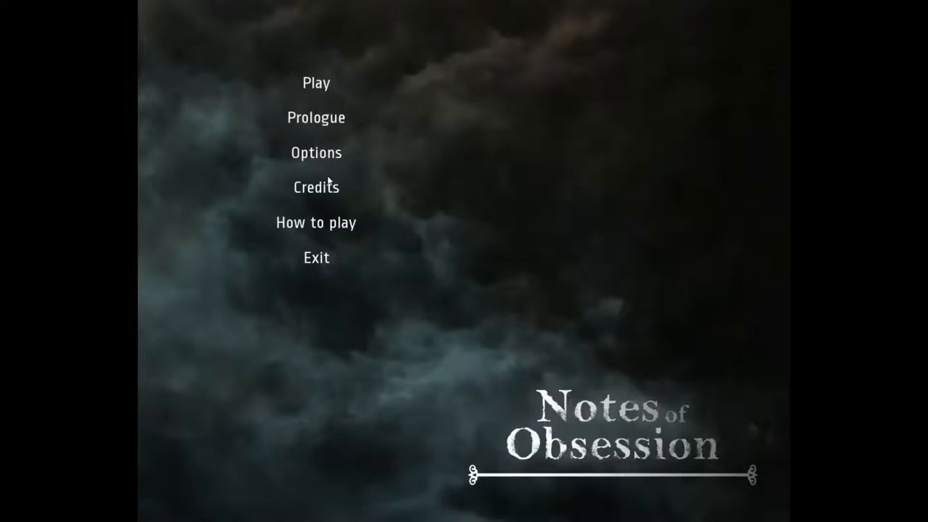
Step: Set the display resolution to 2560x1440, keeping 6x FXAA anti-aliasing
left_click(316, 154)
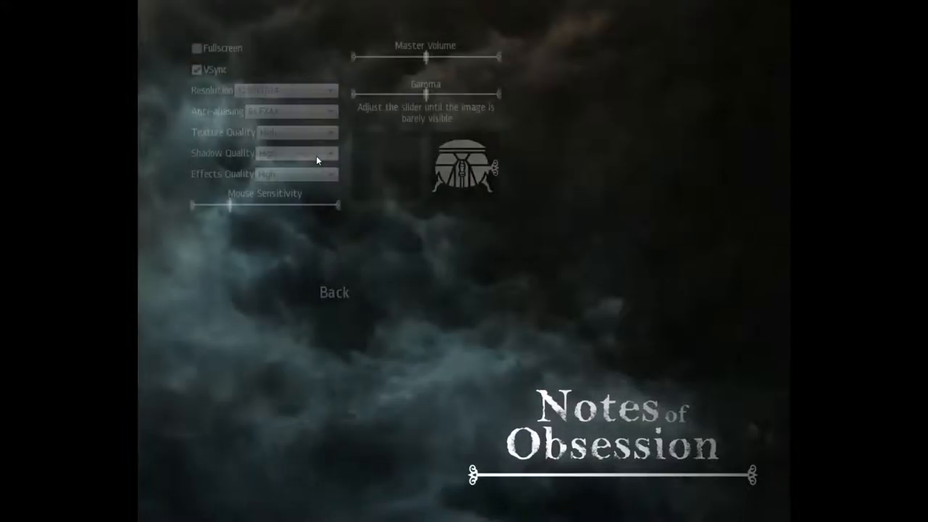
left_click(331, 91)
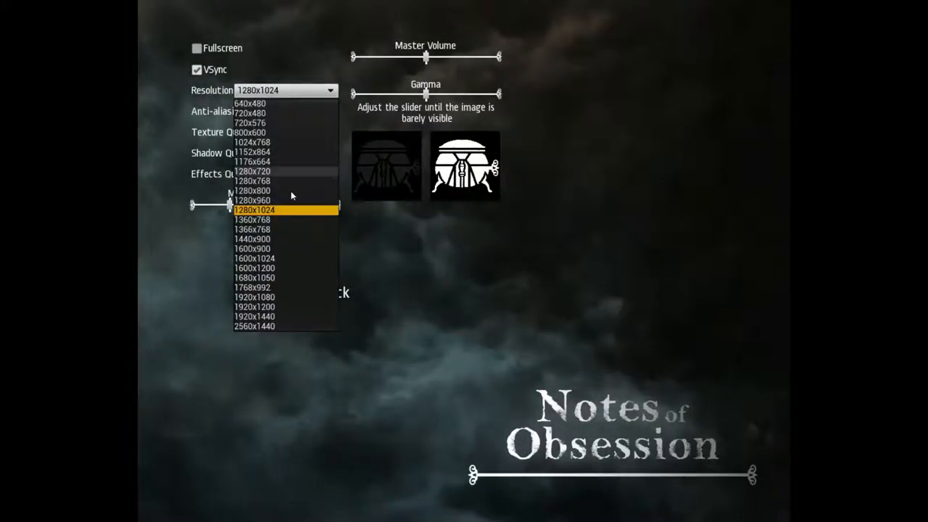
left_click(270, 327)
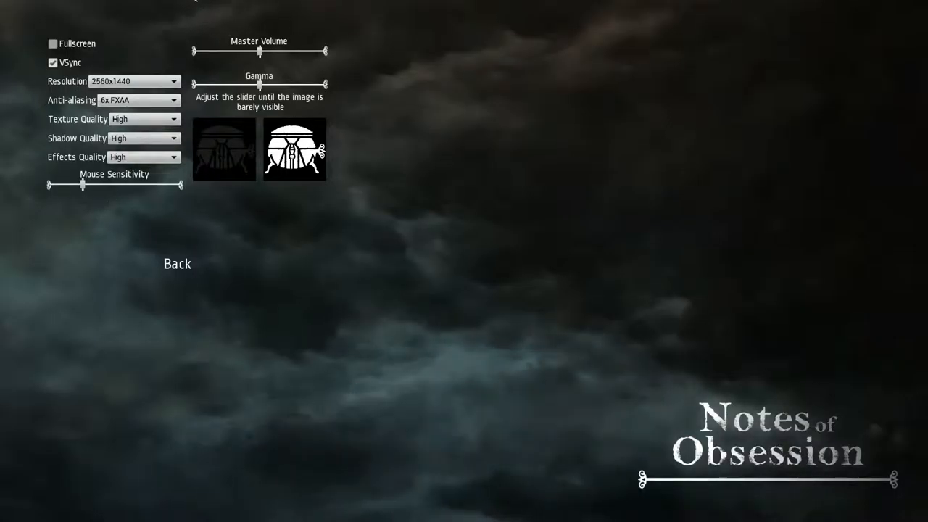
left_click(152, 101)
left_click(154, 103)
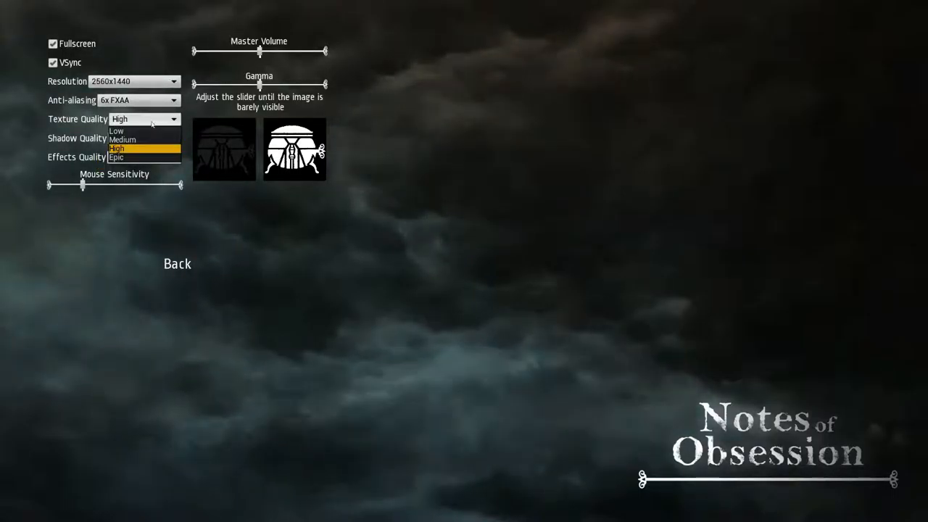
Step: Raise texture and effects quality to Epic and return to the main menu
left_click(128, 158)
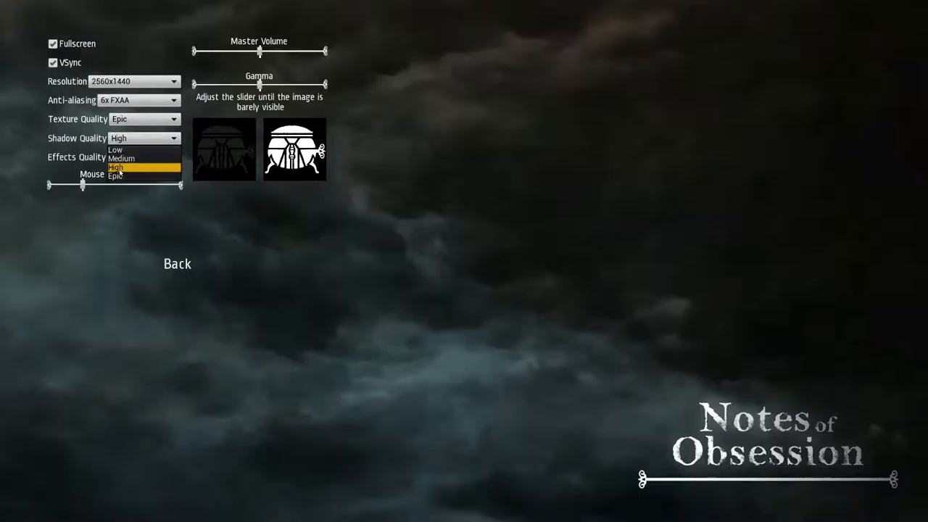
left_click(138, 157)
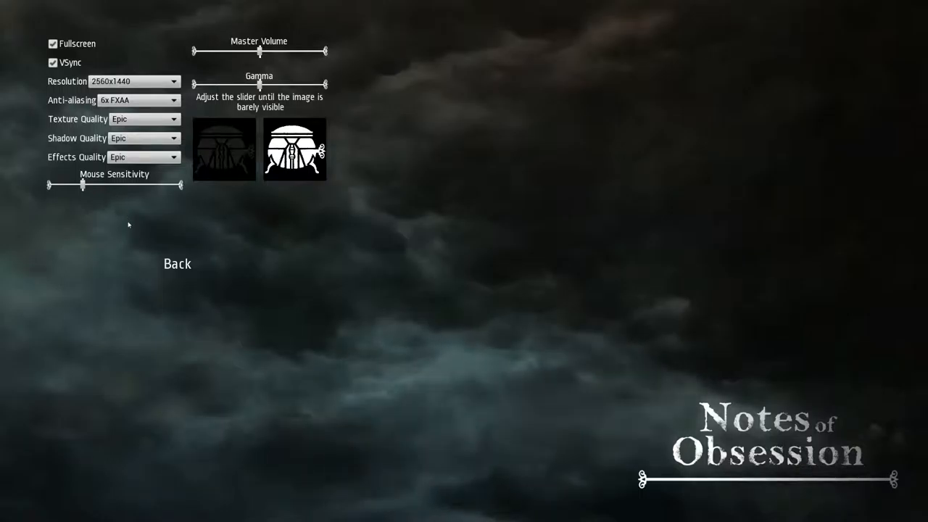
left_click(182, 267)
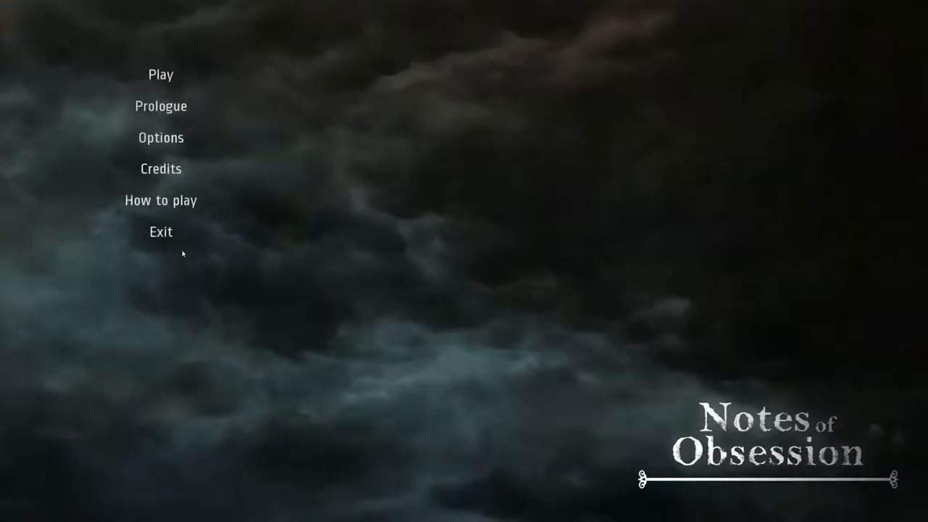